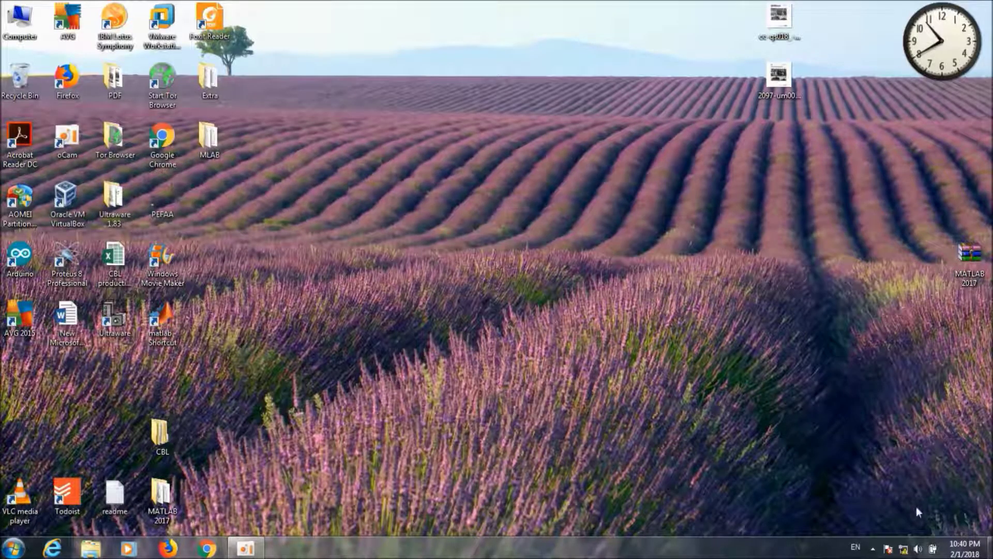
- Show the available network connections from the system tray icon
left_click(904, 549)
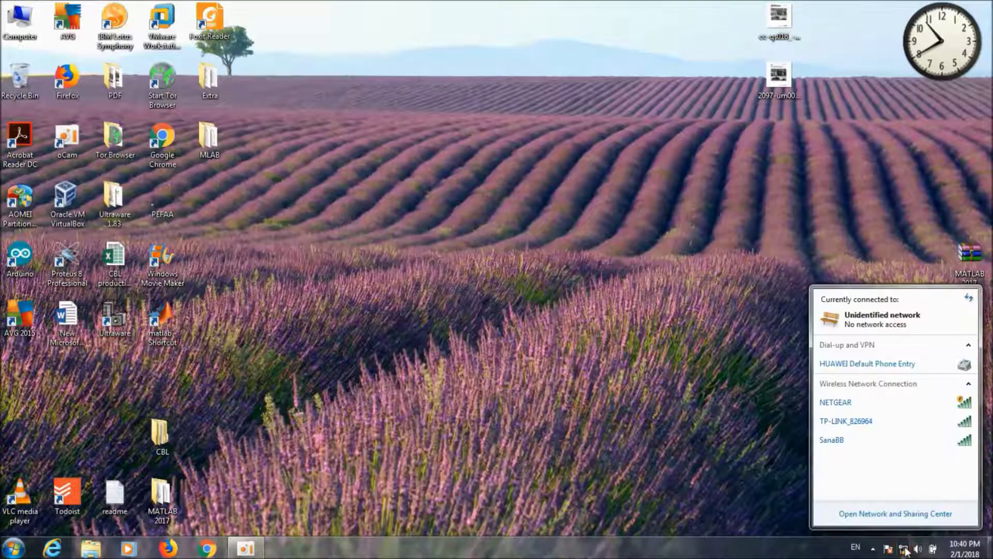
- Open the Local Area Connection's IPv4 properties via Network and Sharing Center
right_click(905, 551)
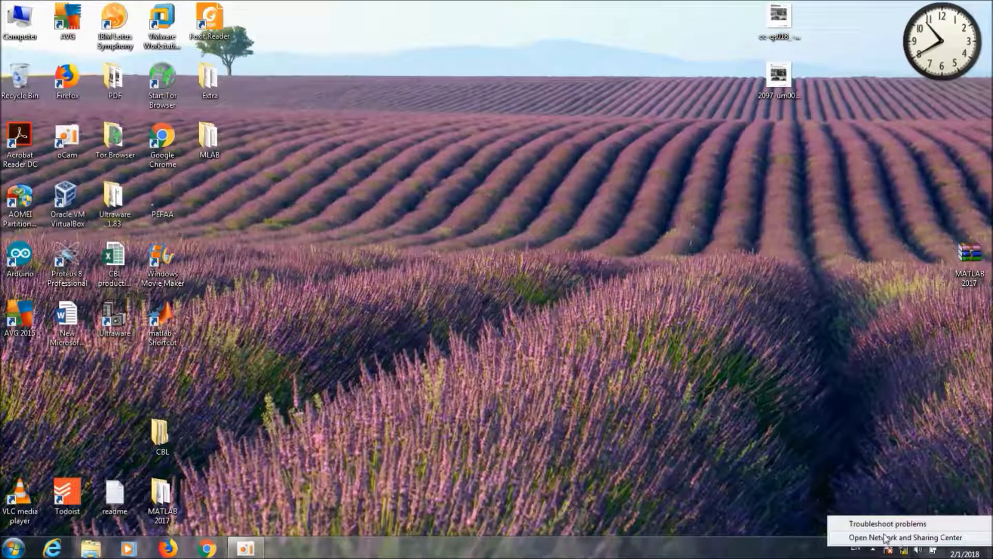
left_click(889, 538)
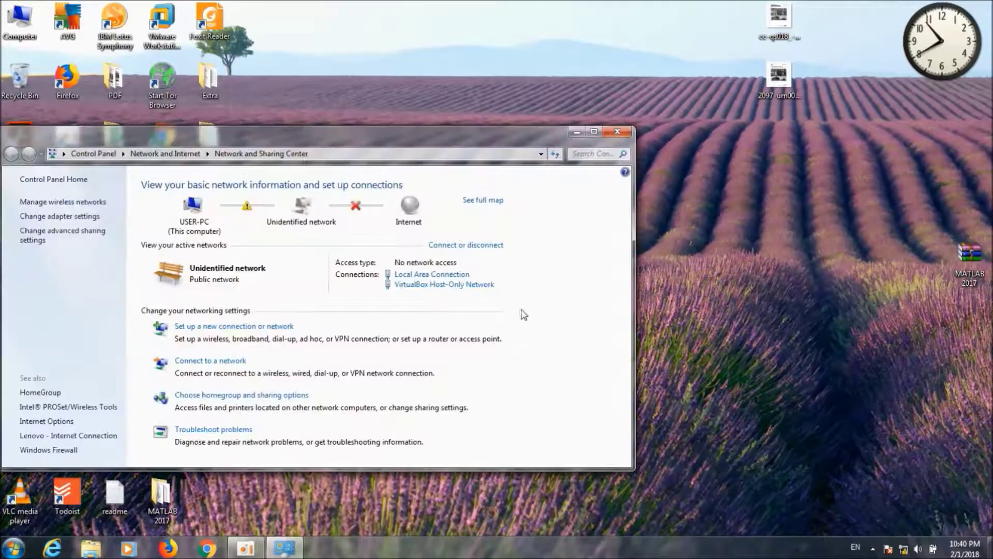
left_click(463, 276)
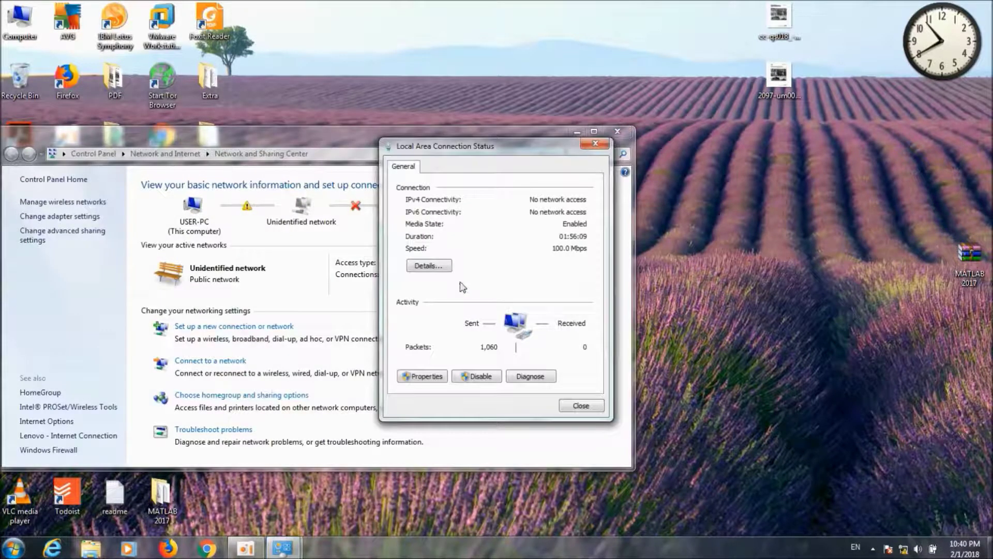
left_click(425, 377)
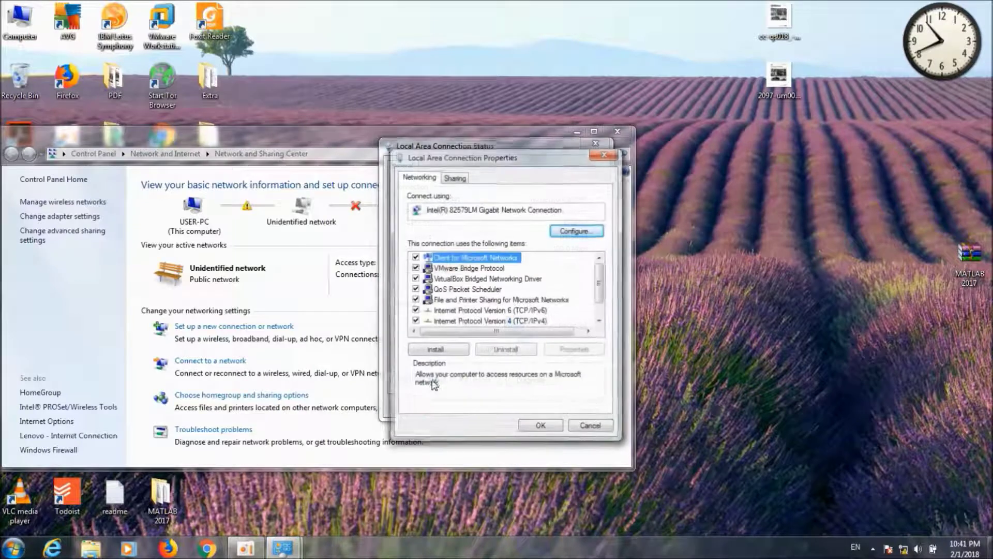
left_click(491, 320)
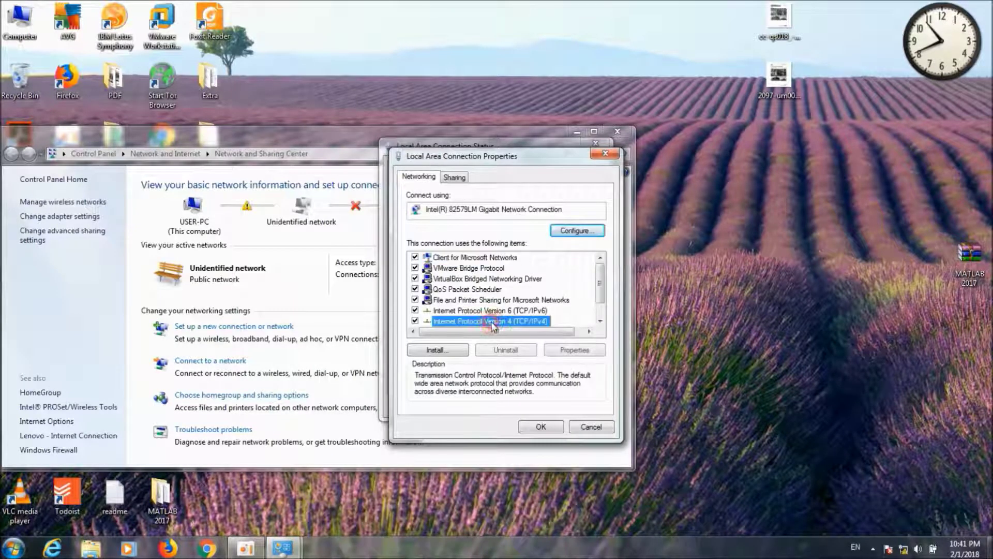
left_click(567, 356)
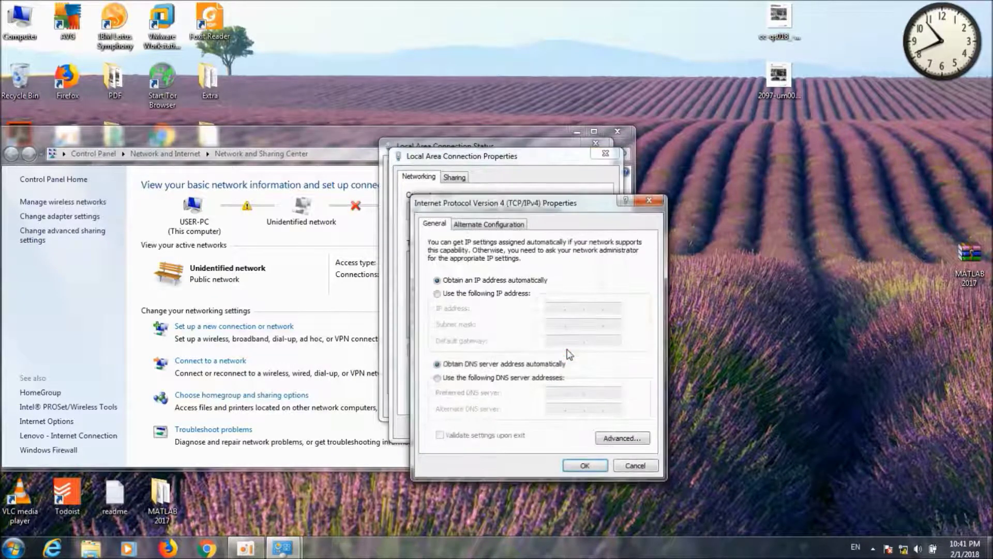
- Assign static IP 192.168.0.2 with mask 255.255.255.0 and close the connection windows
left_click(438, 294)
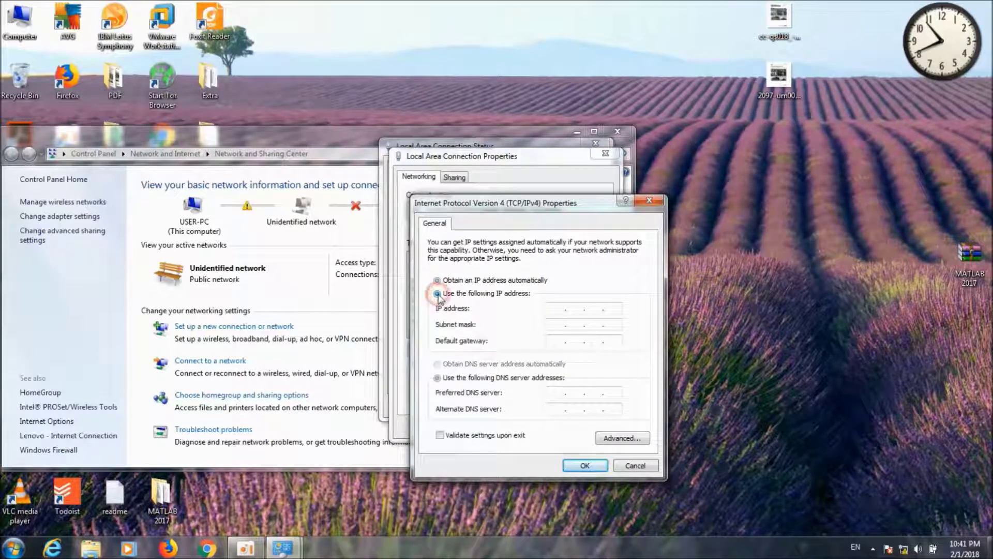
left_click(548, 308)
type("192 . 168 . 0 . 210")
left_click(562, 325)
left_click(582, 465)
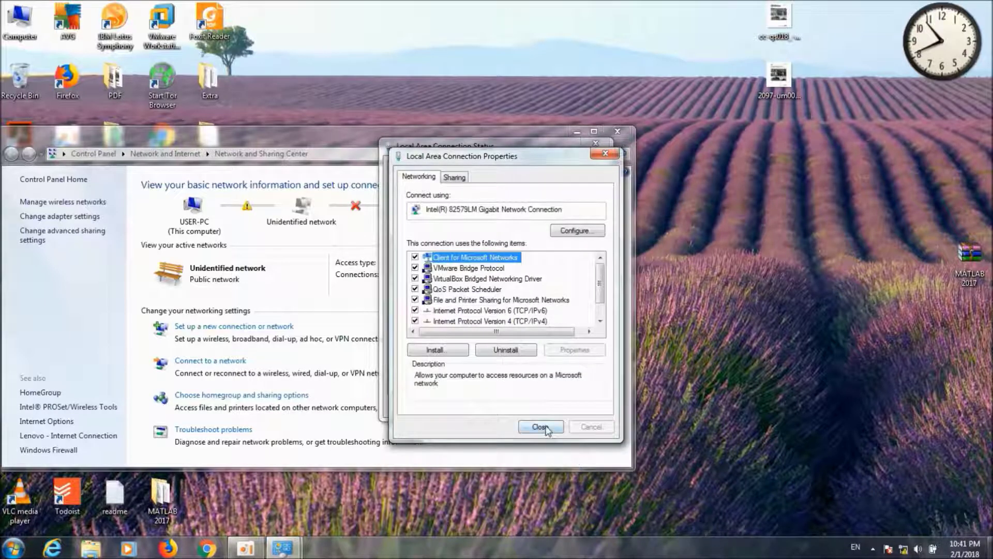
left_click(540, 427)
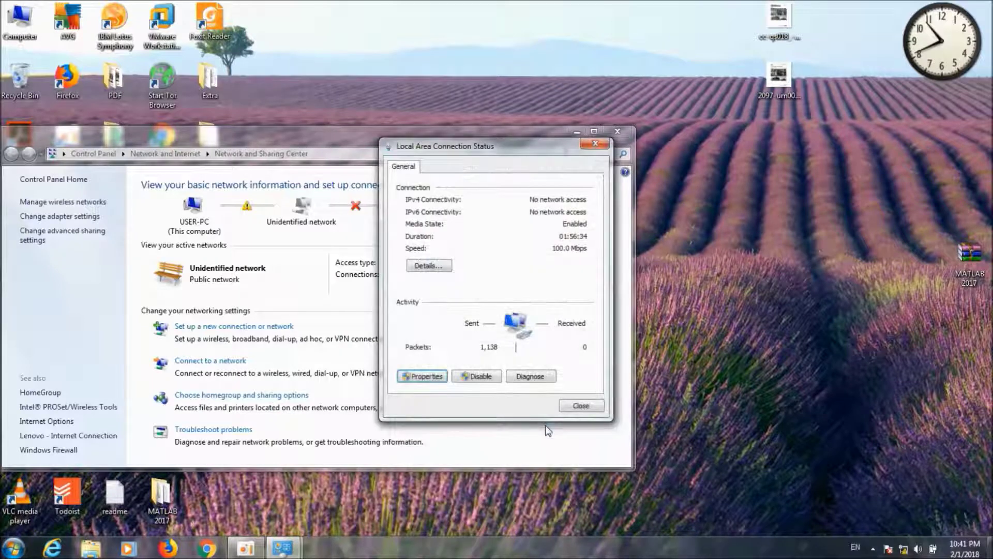
left_click(579, 406)
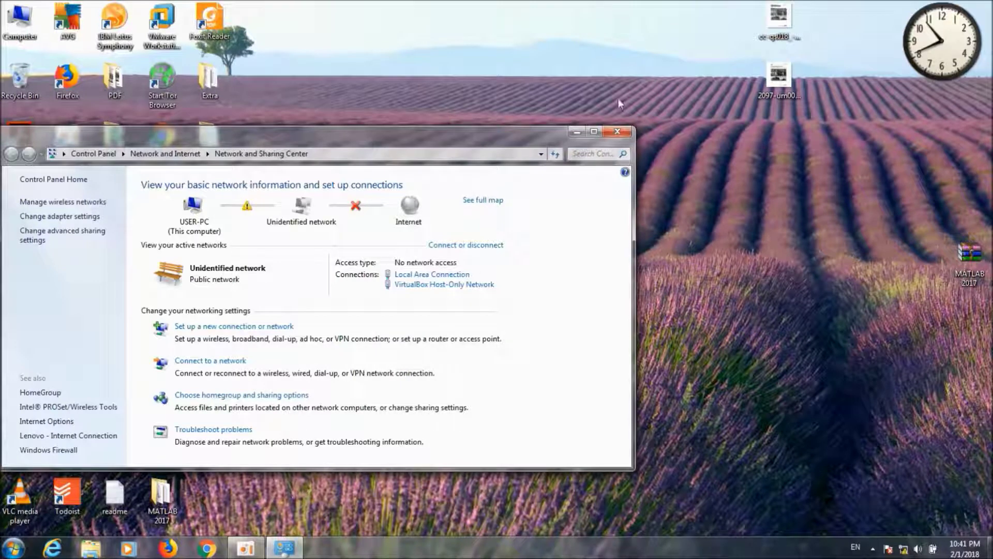
- Close Network and Sharing Center and load 192.168.0.227 in Firefox
left_click(617, 132)
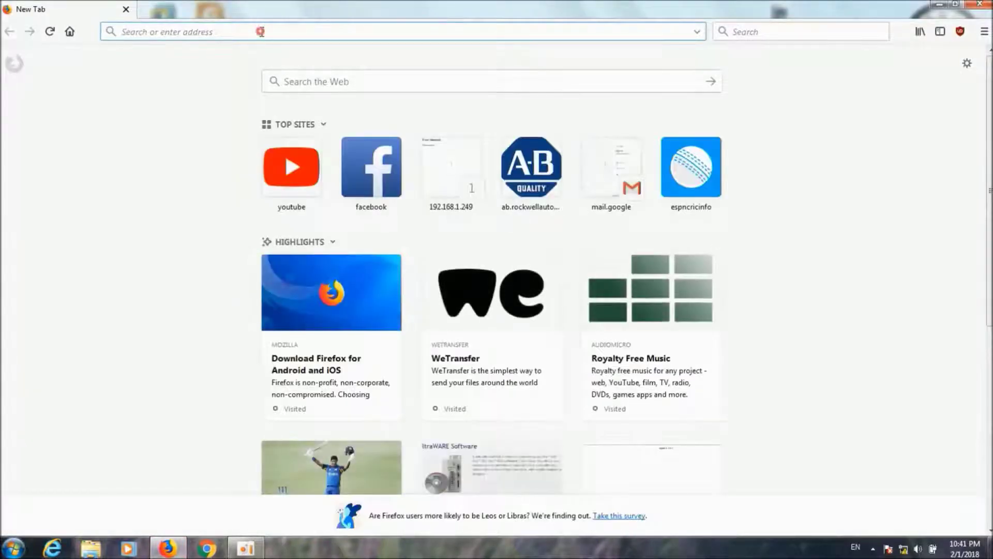
left_click(260, 31)
type("1")
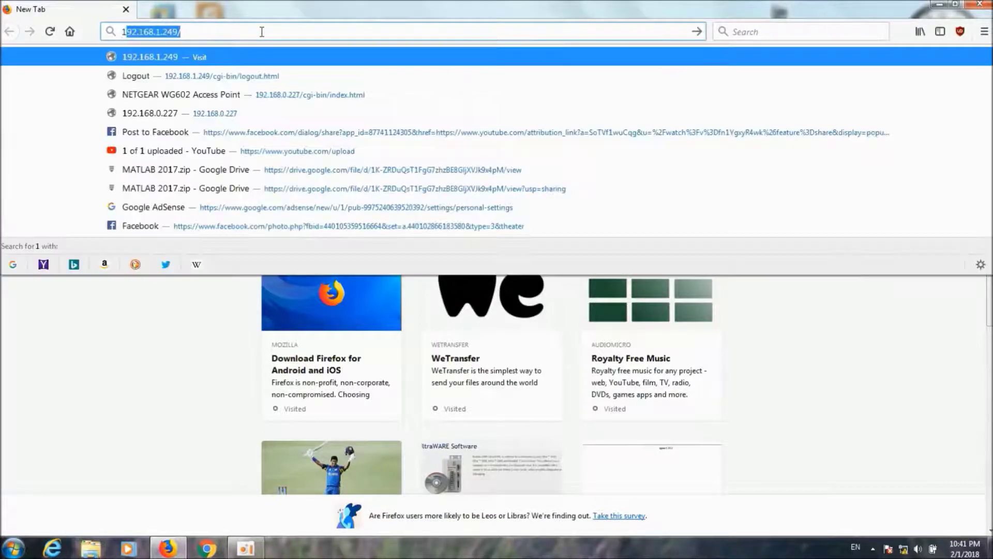
type("92")
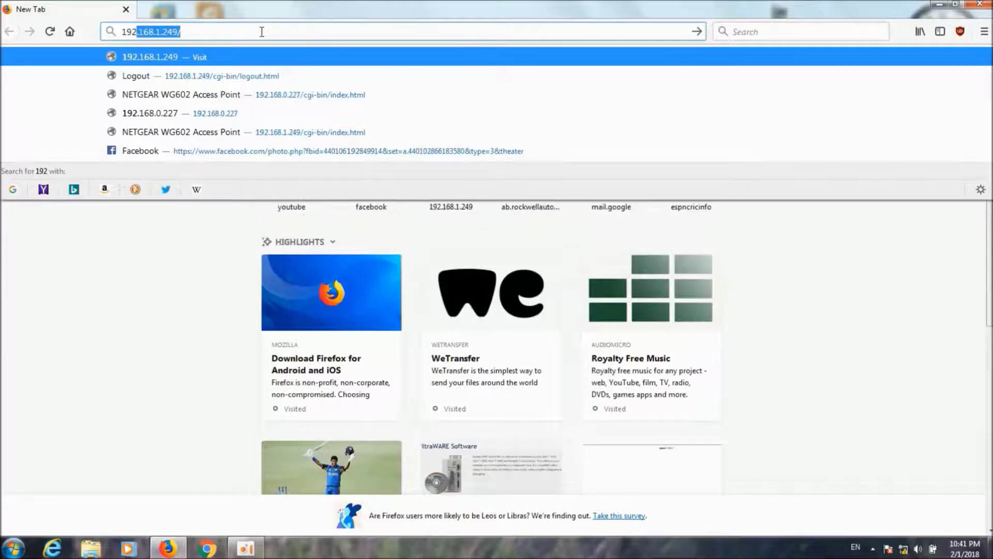
type(".168.")
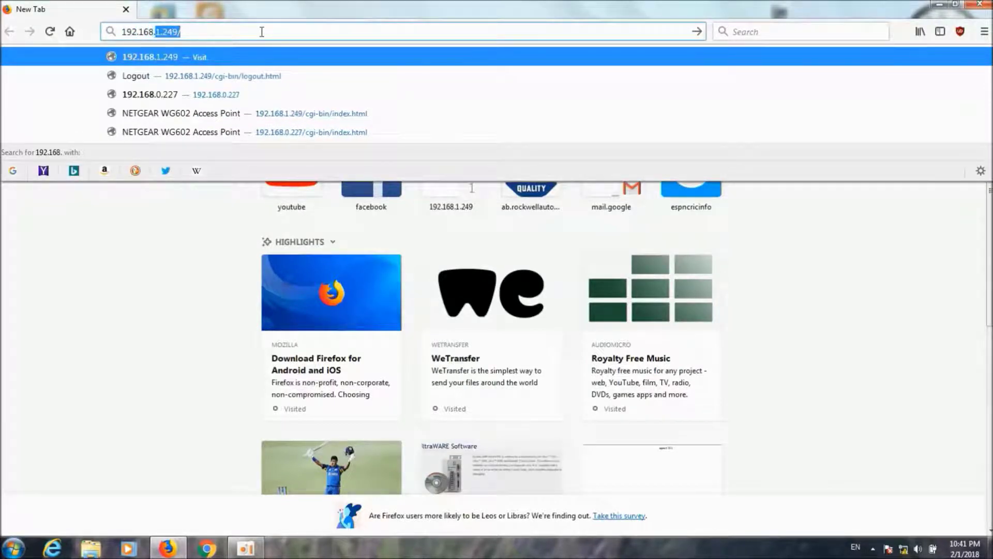
type("0.227")
key("Return")
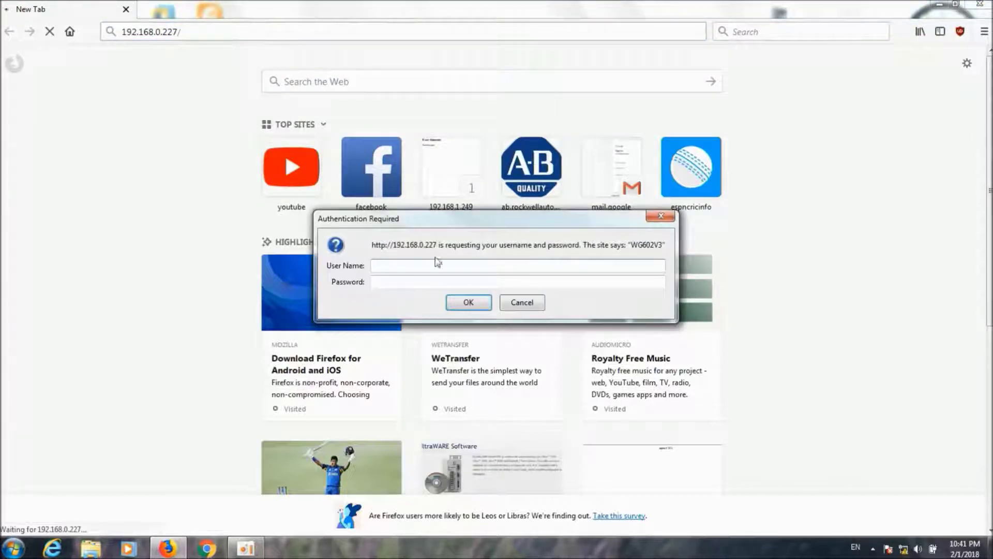
- Log in to the access point as admin with the password
left_click(433, 264)
left_click(413, 282)
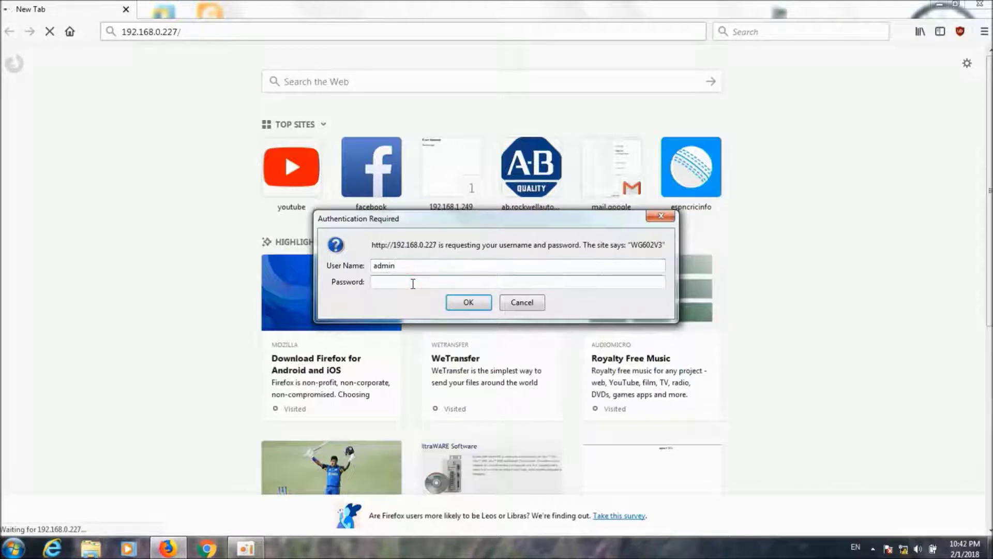
type("ad")
type("rd")
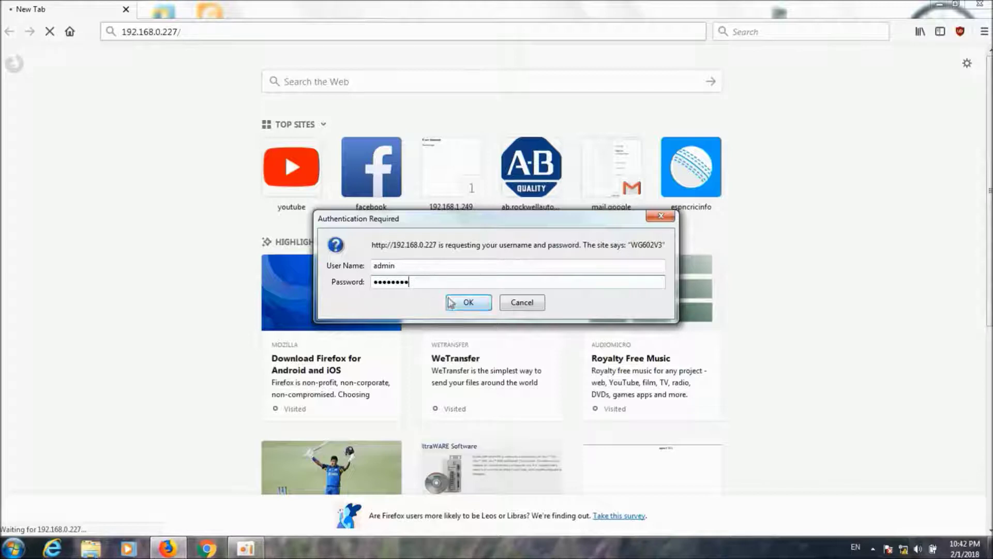
left_click(456, 302)
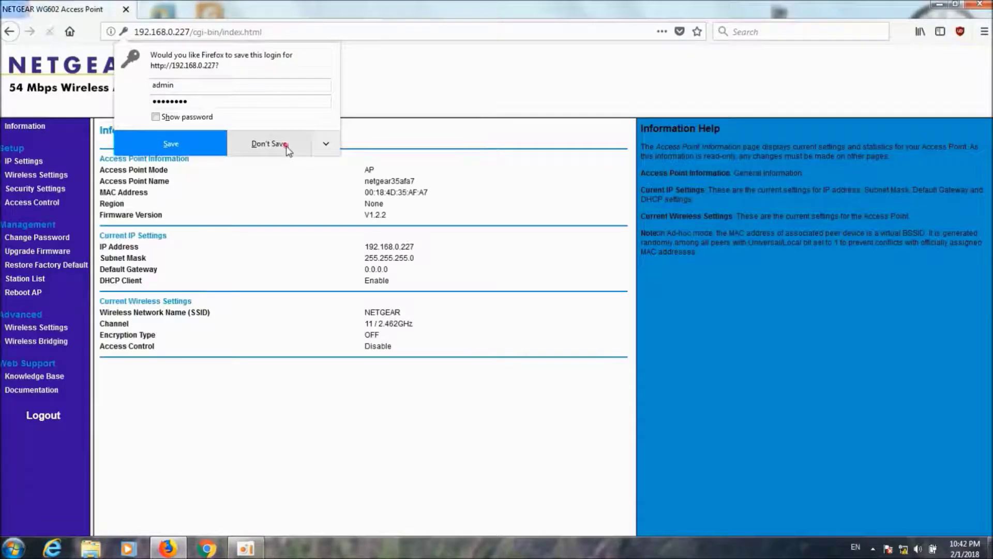
- Decline saving the login and rename the access point from netgear35afa7 to PALS
left_click(289, 152)
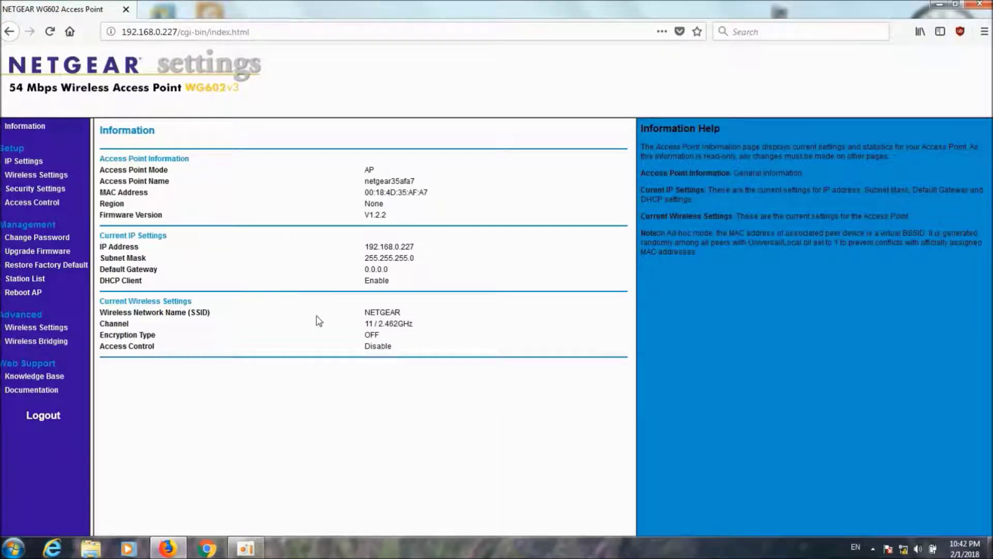
left_click(24, 161)
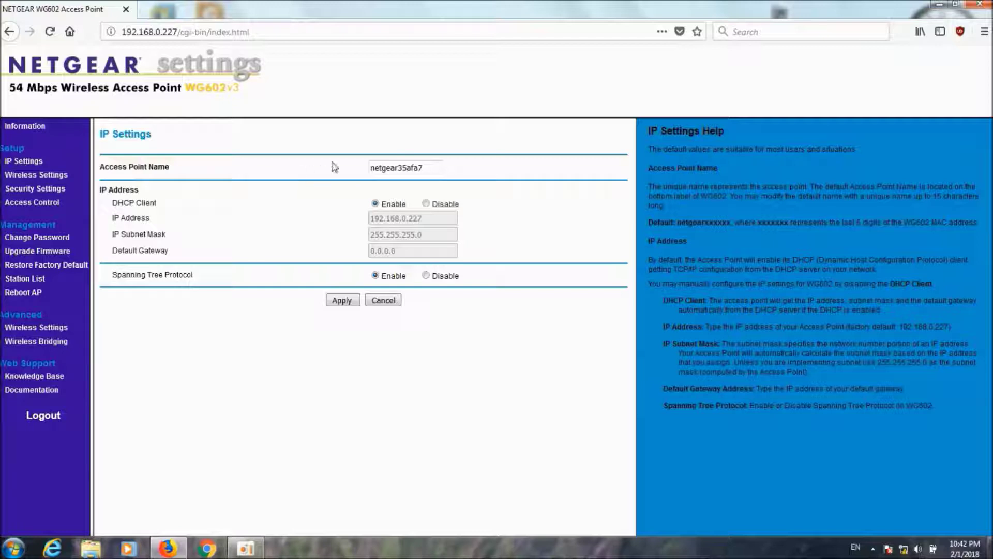
left_click_drag(427, 167, 313, 160)
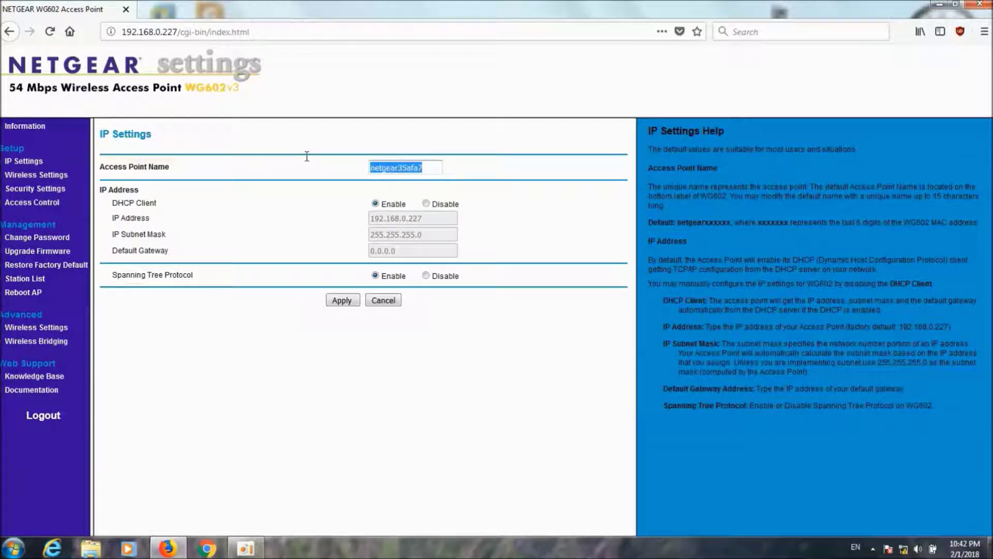
type("PALS")
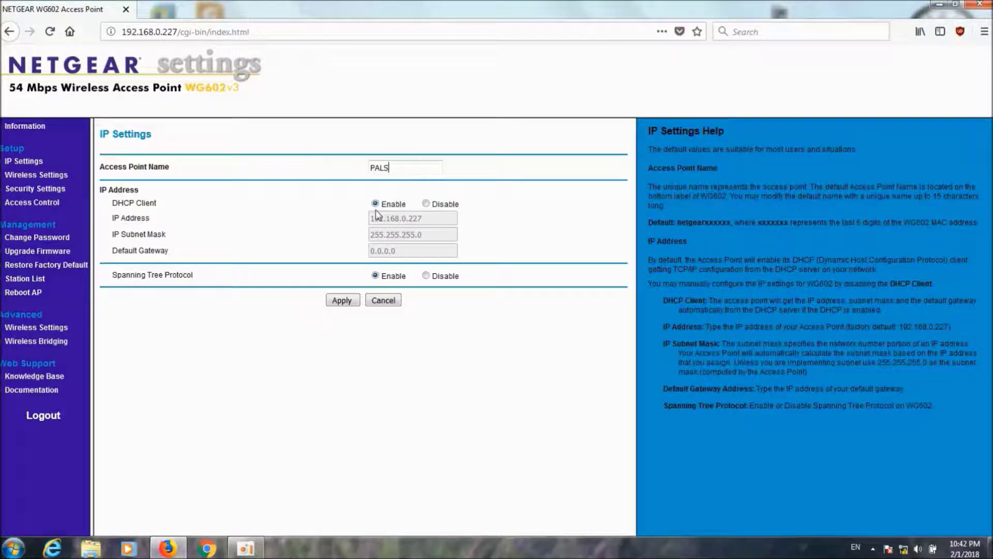
- Disable the DHCP client and set static IP 192.168.1.249 with mask 255.255.255.0
left_click(426, 203)
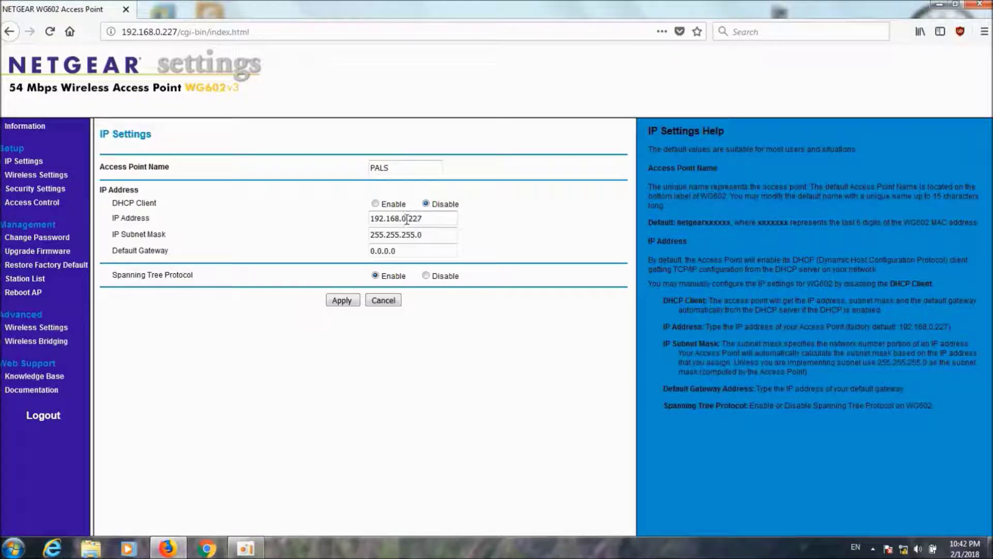
triple_click(409, 219)
left_click(404, 219)
key("BackSpace")
type("1")
left_click_drag(422, 218, 412, 219)
type("4")
left_click(407, 234)
left_click(392, 251)
- Apply the PALS settings, leaving Firefox unable to reach 192.168.1.249
left_click(342, 300)
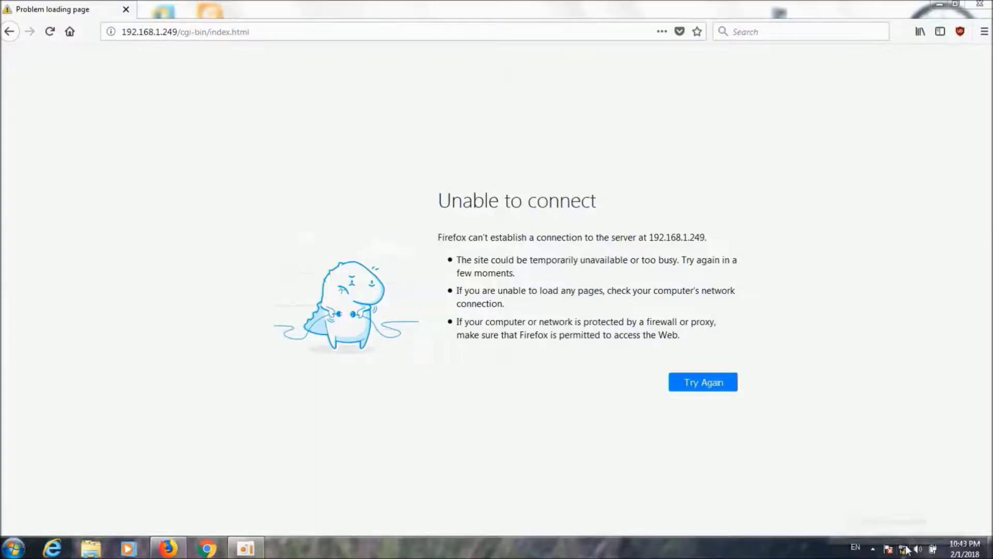
right_click(904, 545)
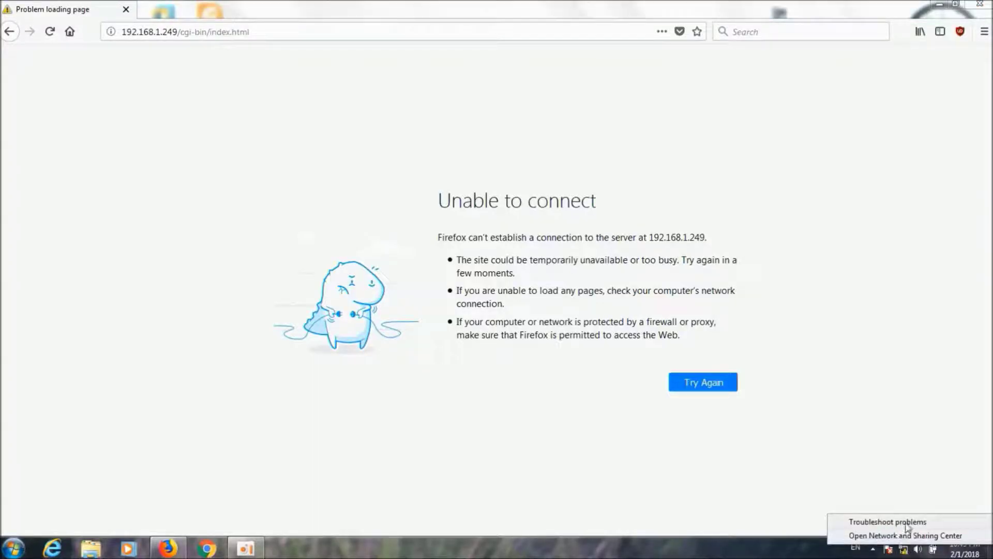
- Open Network and Sharing Center and the Local Area Connection status
left_click(896, 534)
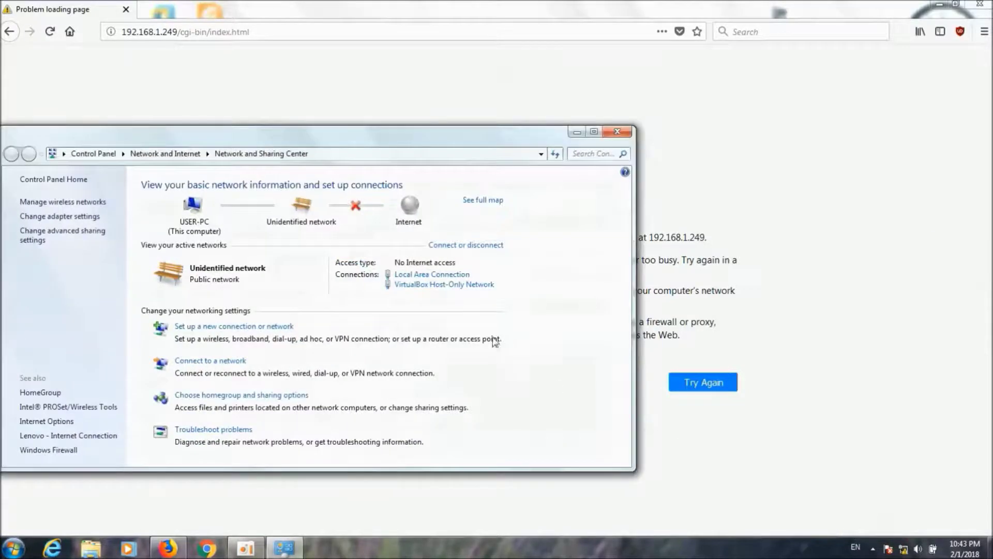
left_click(417, 274)
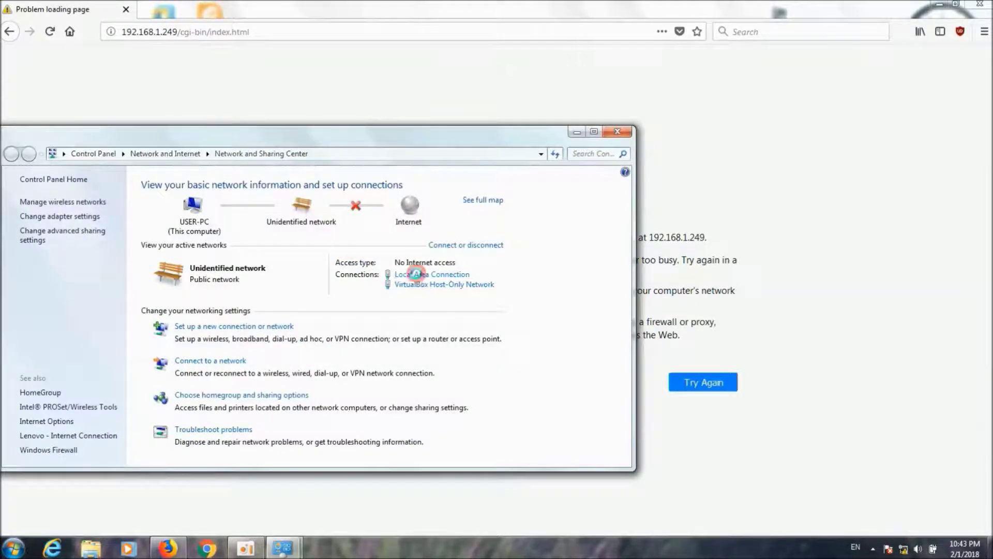